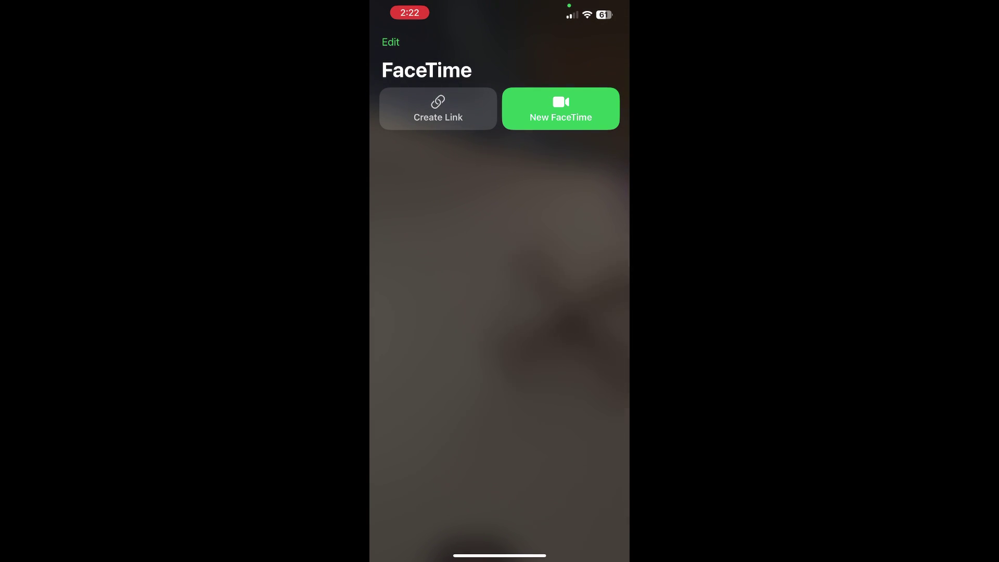
Step: Create a new named FaceTime link and return to its share sheet
left_click(438, 108)
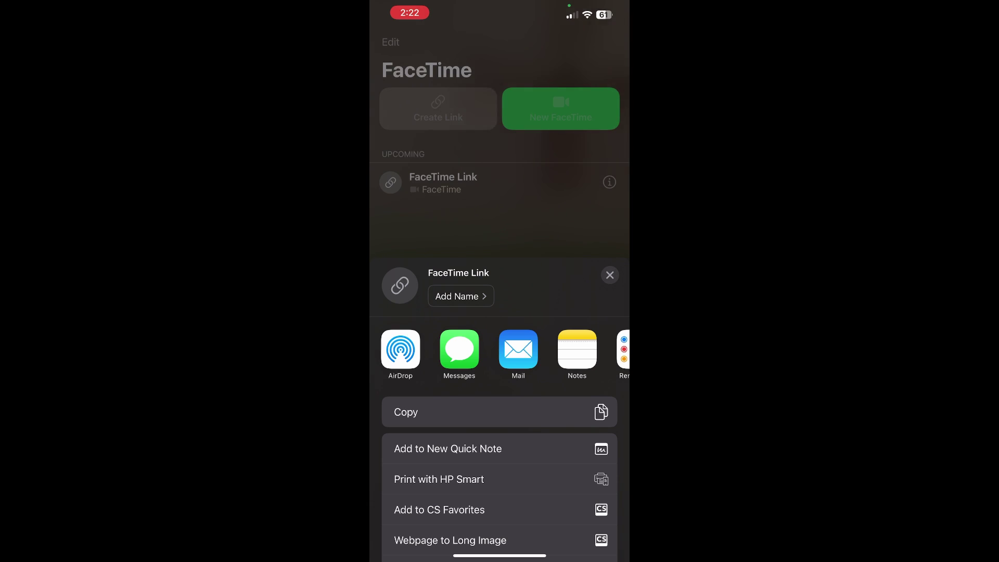
left_click(461, 296)
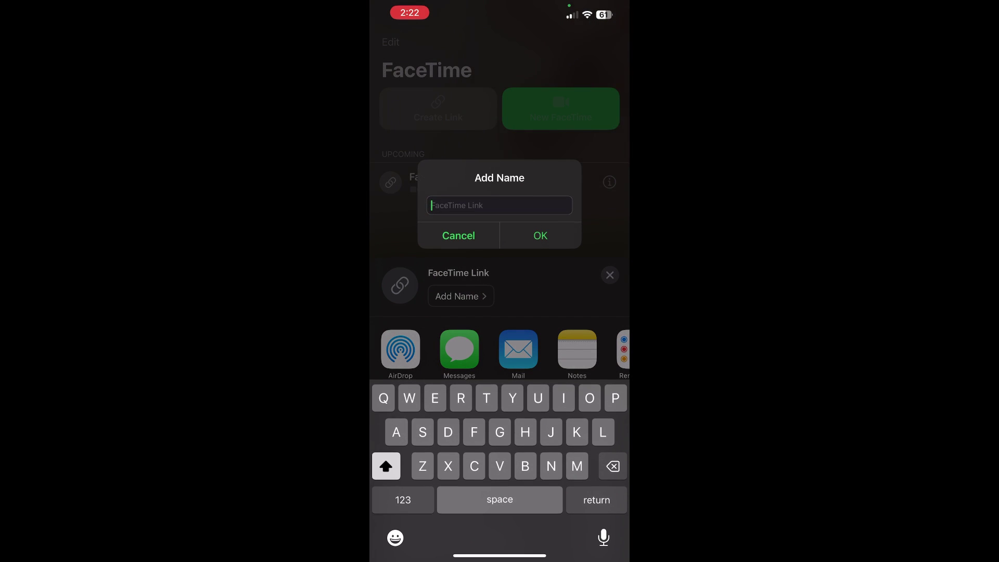
type("Face")
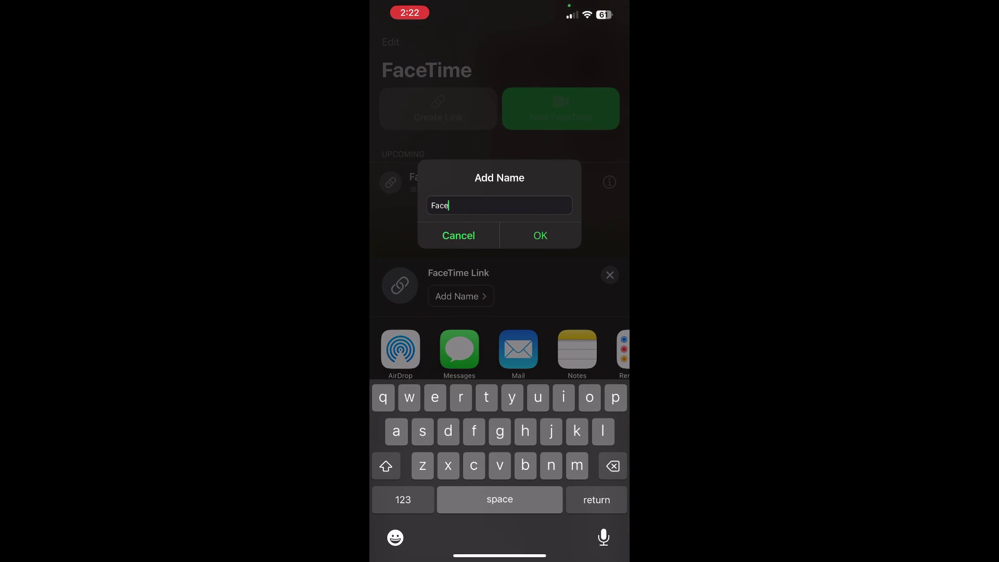
type("time")
left_click(540, 235)
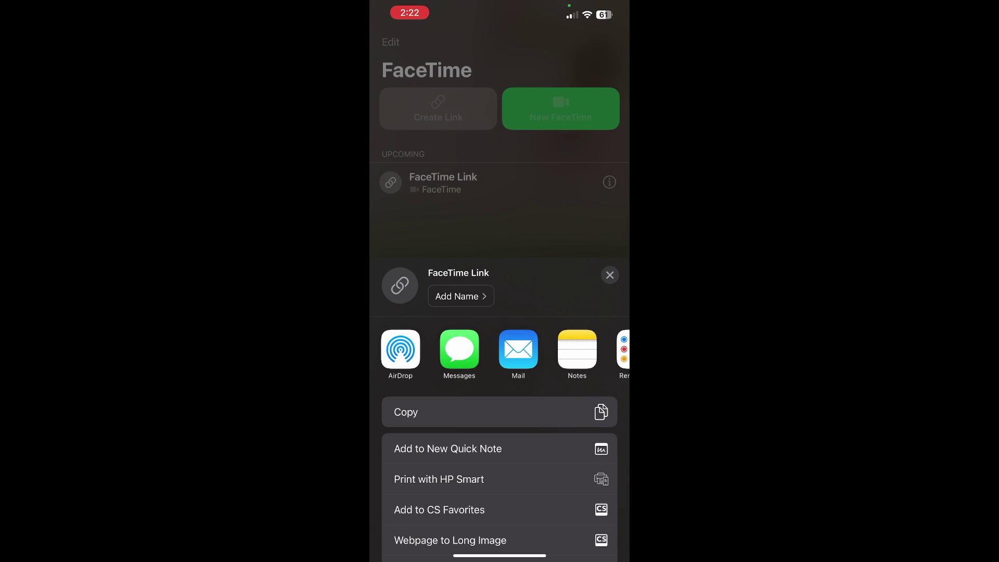
Step: Send the FaceTime link via Messages to the suggested contact
left_click(459, 349)
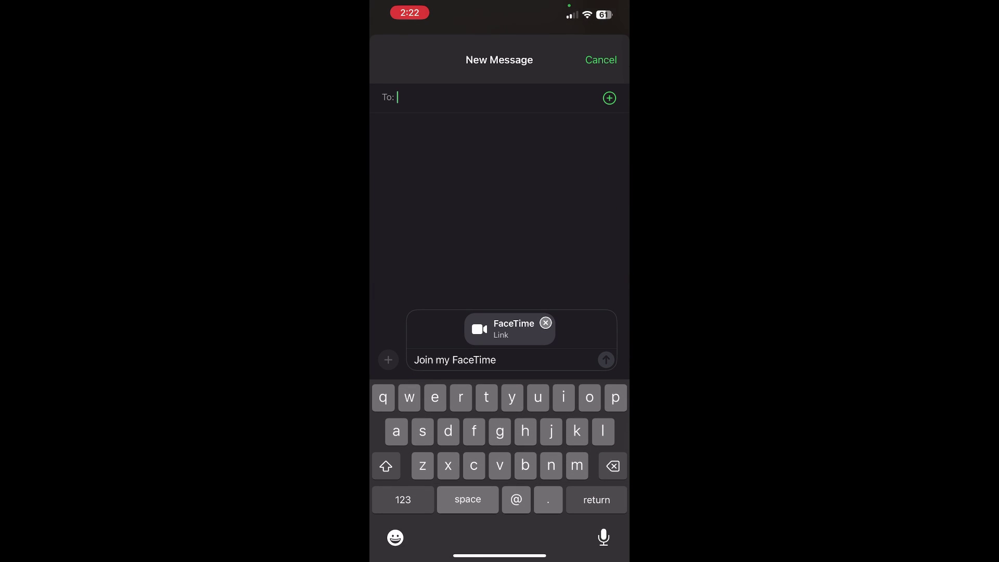
type("a")
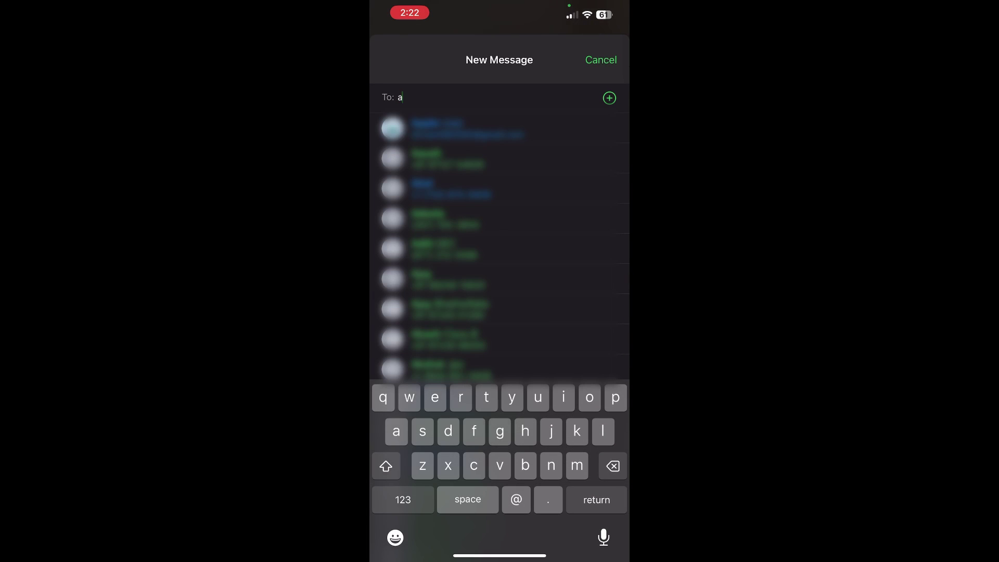
left_click(453, 129)
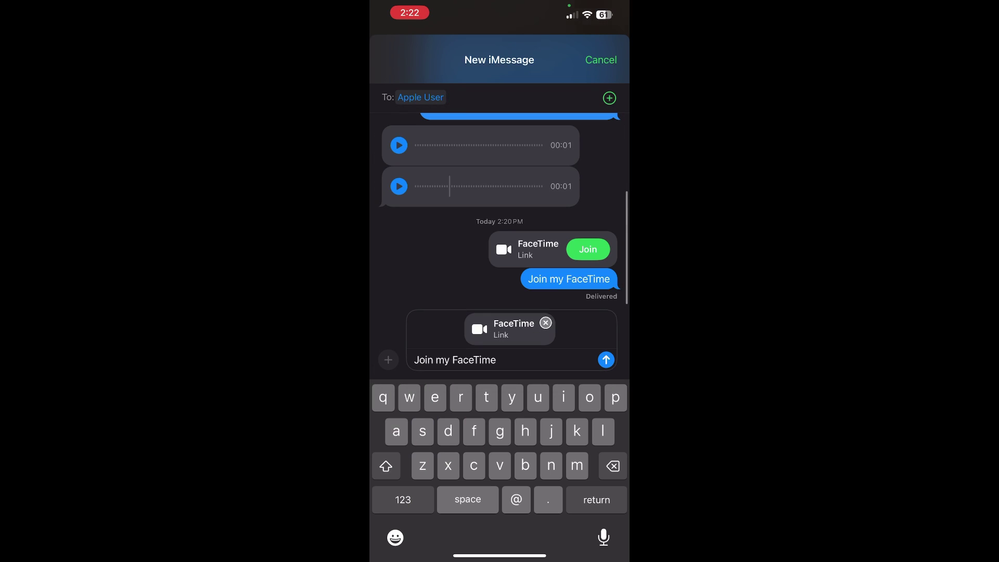
left_click(605, 360)
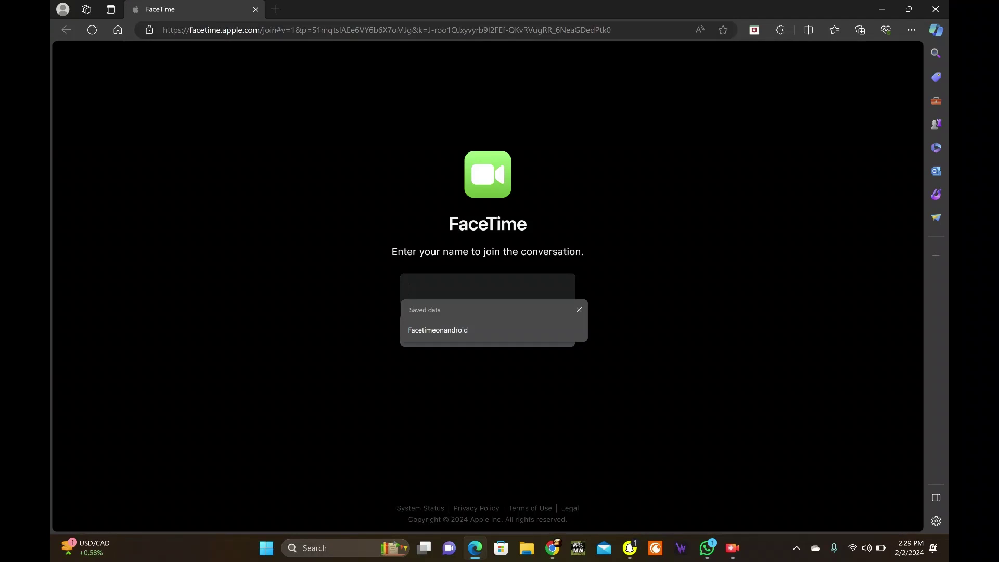
type("Me")
Step: Submit the name Me on the browser join page to request entry
key("Return")
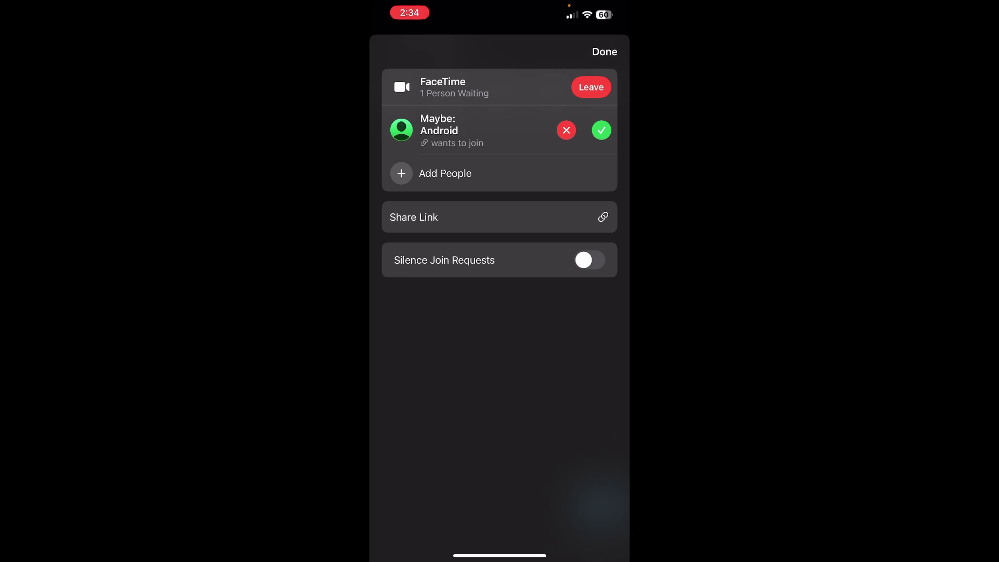
Step: Approve the Maybe: Android join request and return to the video call screen
left_click(601, 130)
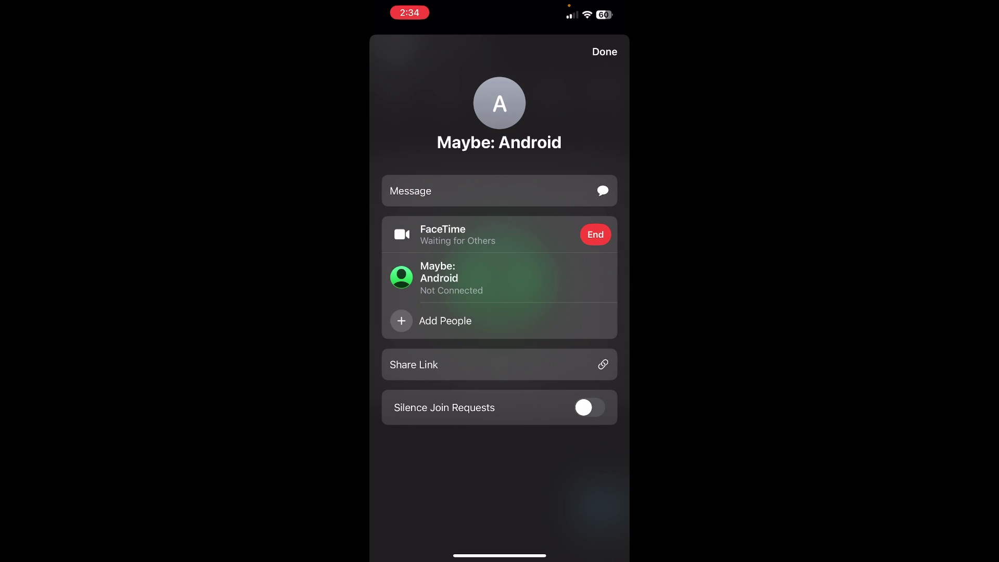
left_click(604, 52)
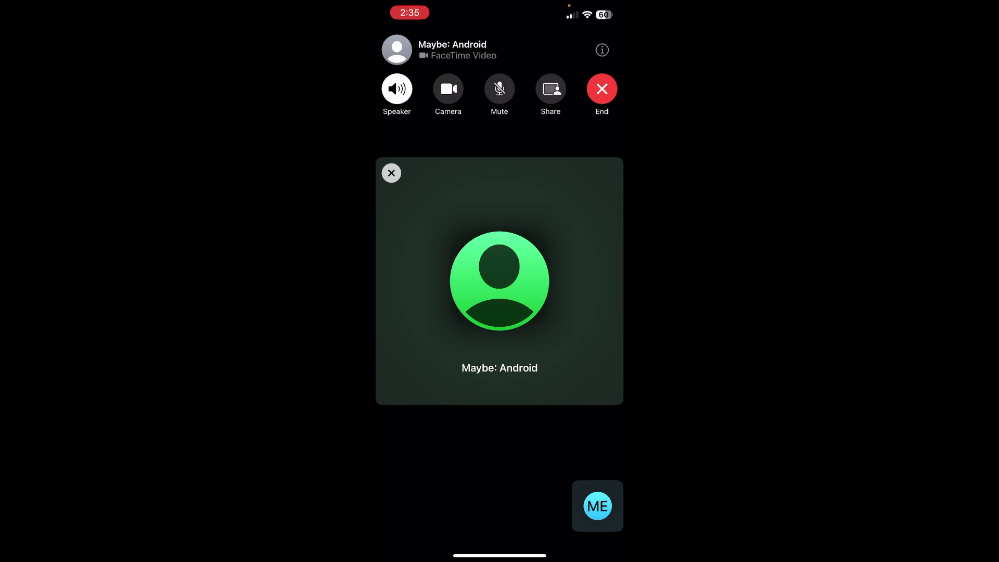